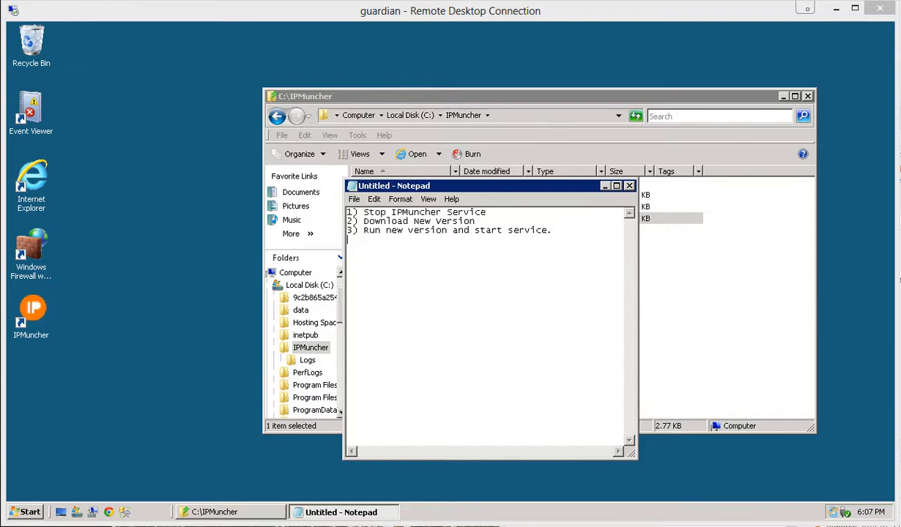
Close the untitled Notepad notes without saving them
left_click(659, 258)
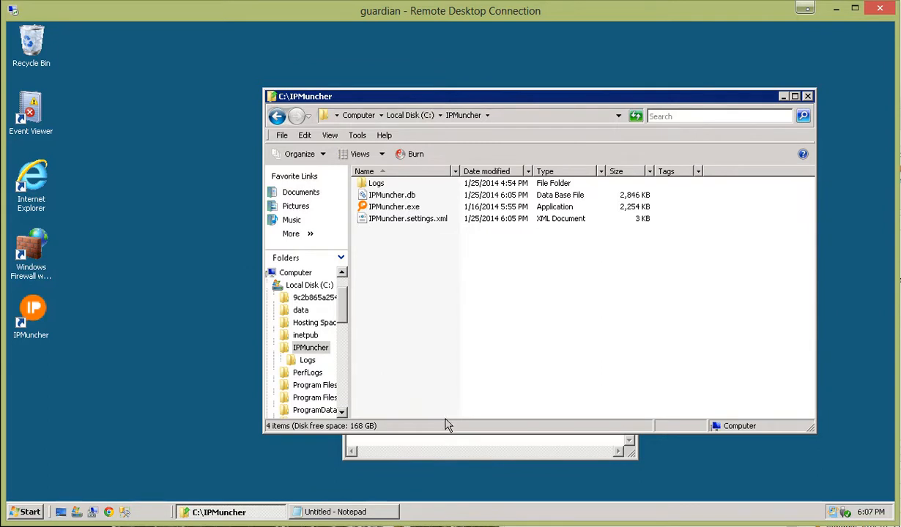
left_click(439, 442)
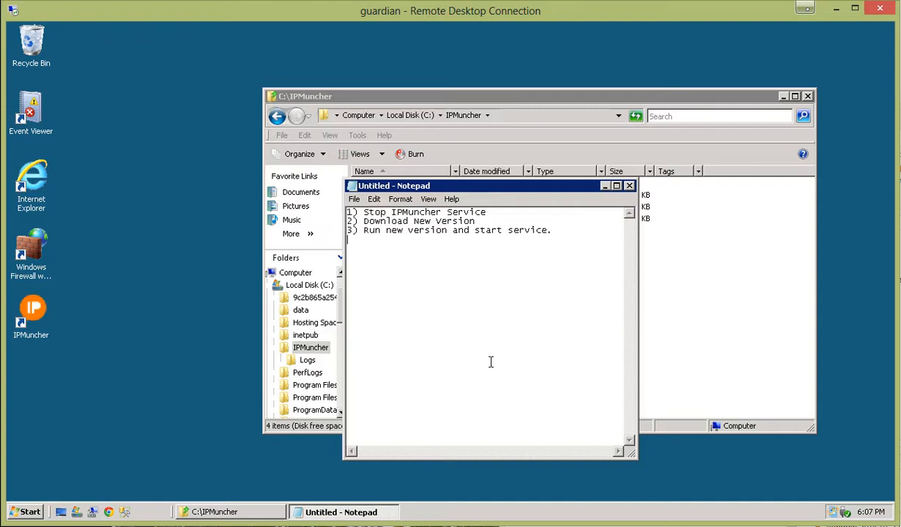
left_click_drag(487, 189, 496, 182)
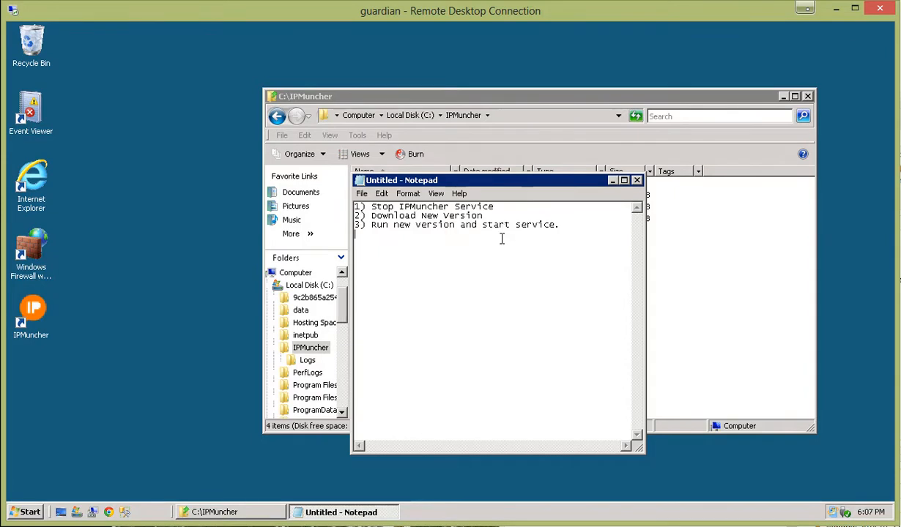
left_click(637, 181)
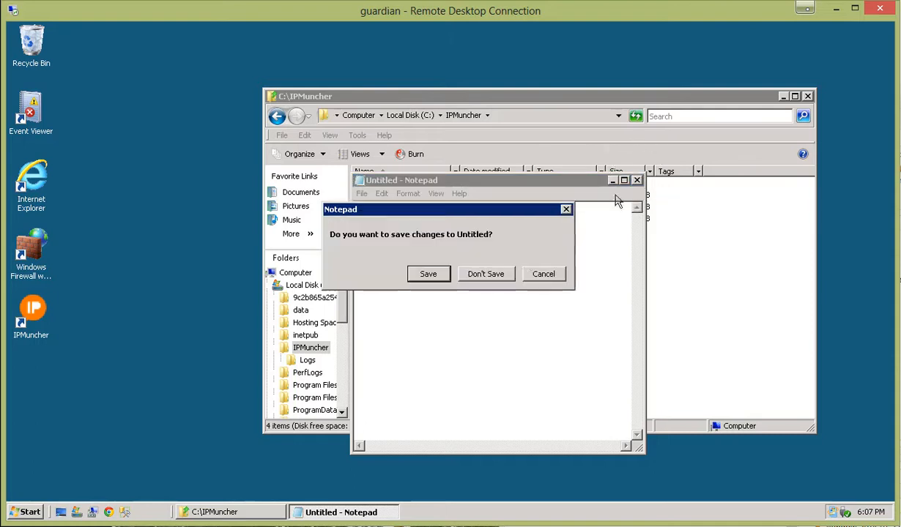
left_click(507, 267)
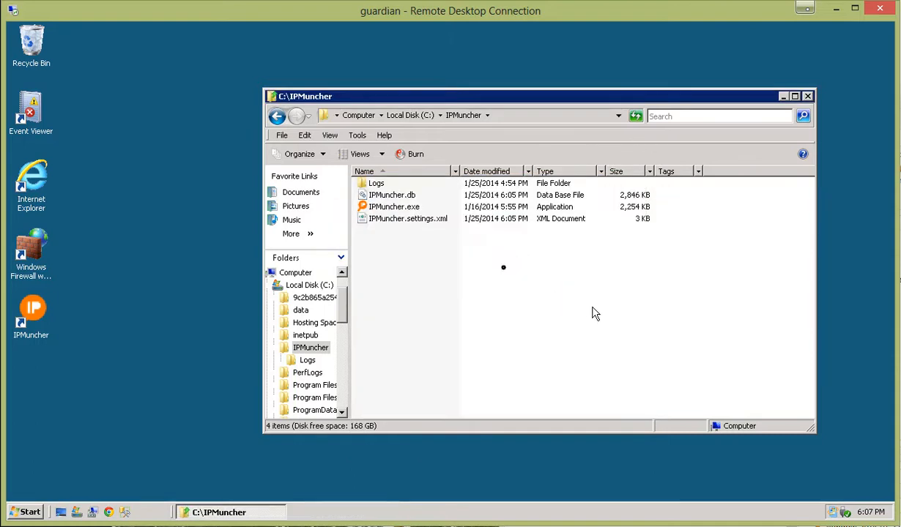
Run IPMuncher.exe from C:\IPMuncher and open the download page linked in its new version notice
left_click(385, 207)
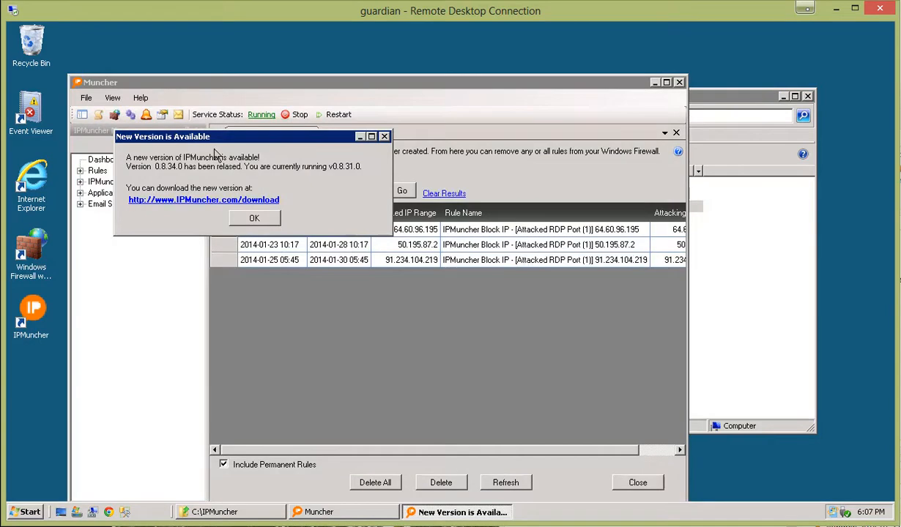
left_click_drag(221, 138, 254, 155)
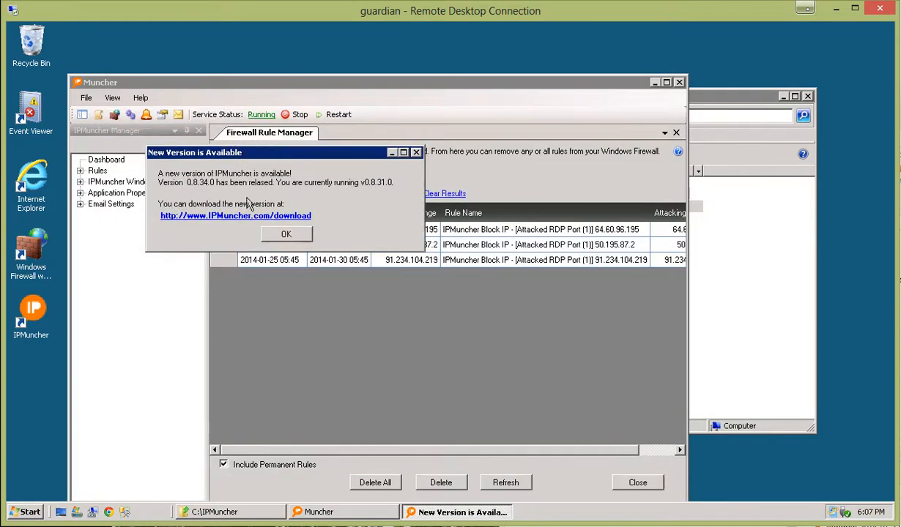
left_click(233, 215)
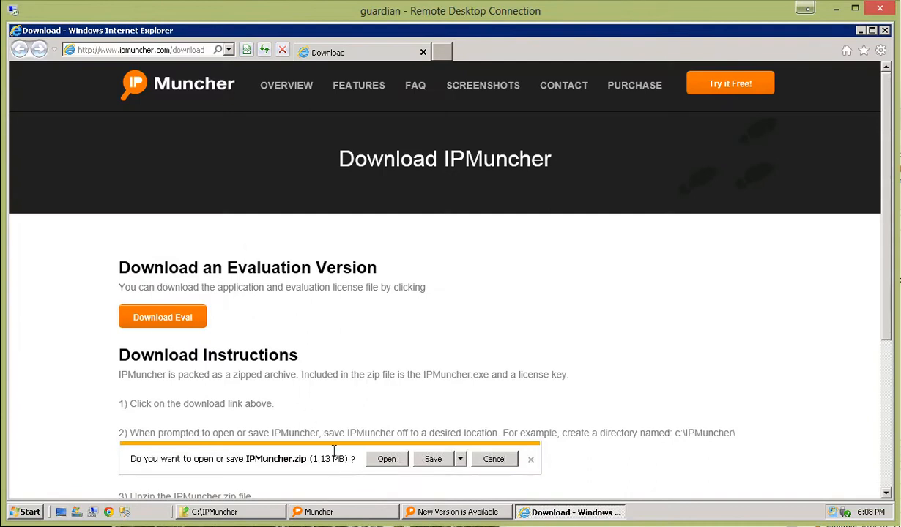
Return to IPMuncher, dismiss the new version notice, and stop the service before closing the program
left_click(348, 512)
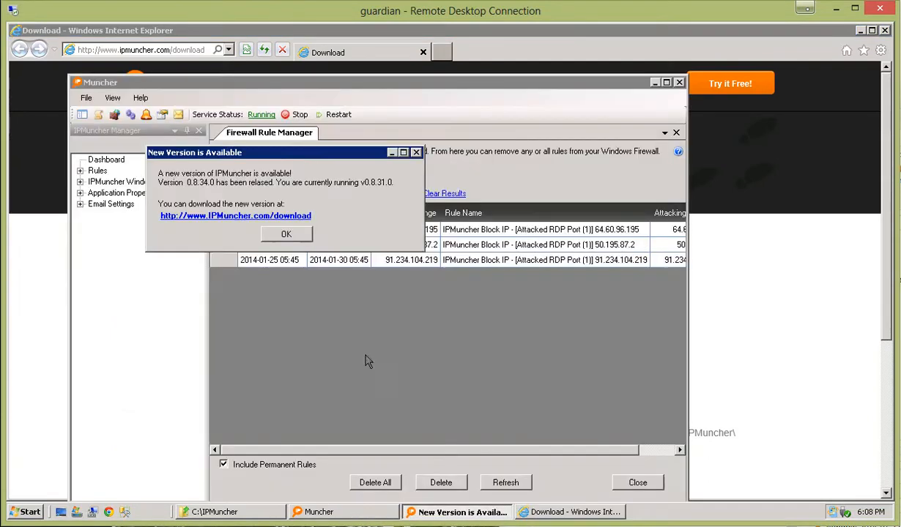
left_click(286, 233)
left_click(296, 114)
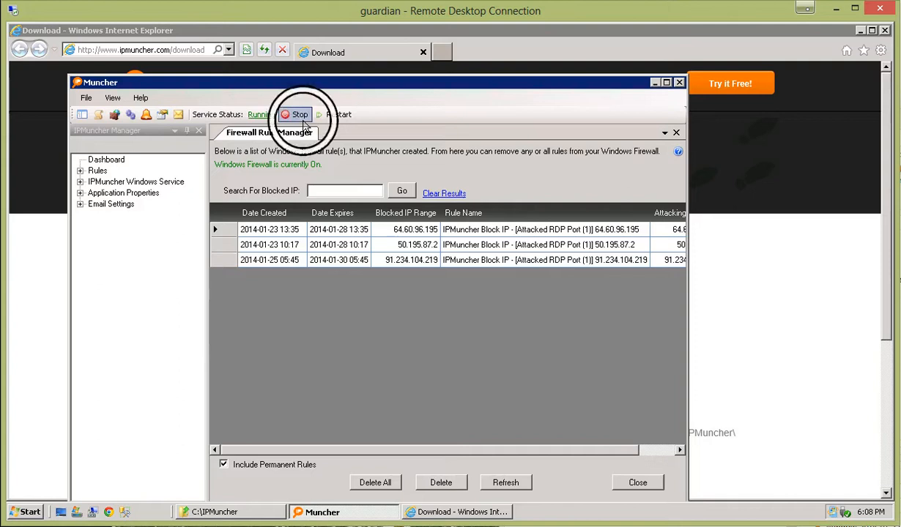
left_click(679, 83)
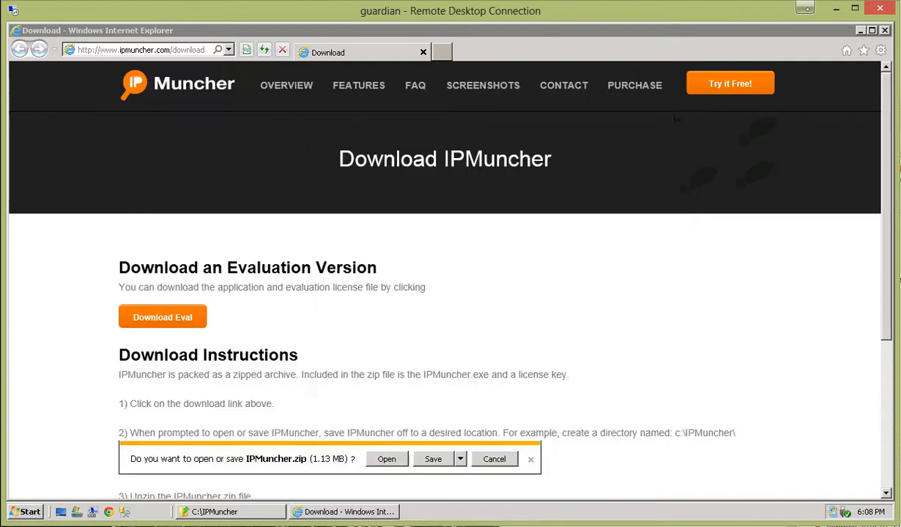
Compress everything in the C:\IPMuncher folder into a zip archive named IPMuncher_backup.zip
left_click(251, 507)
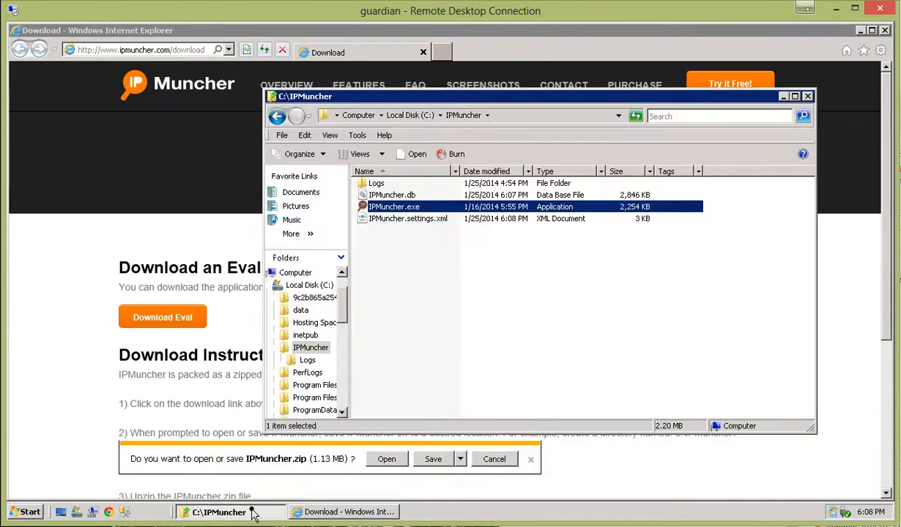
left_click(466, 351)
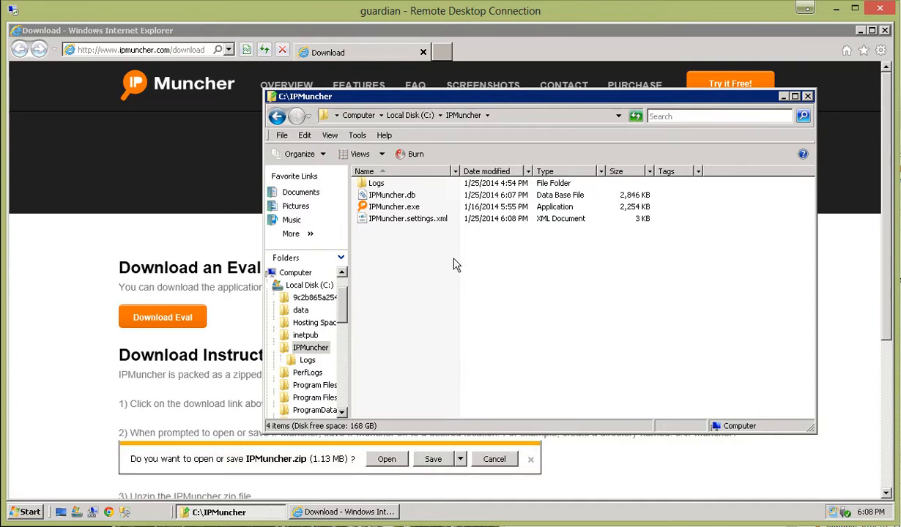
left_click_drag(440, 232, 378, 201)
right_click(378, 201)
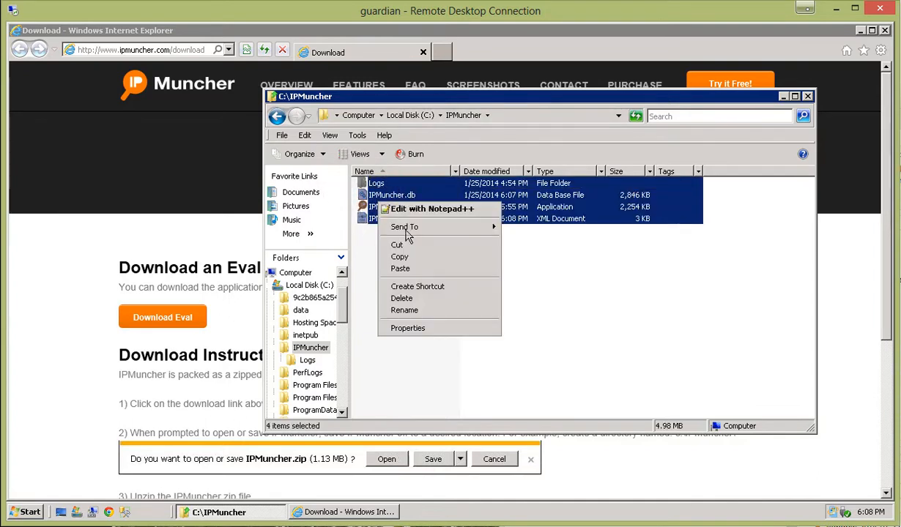
left_click(385, 229)
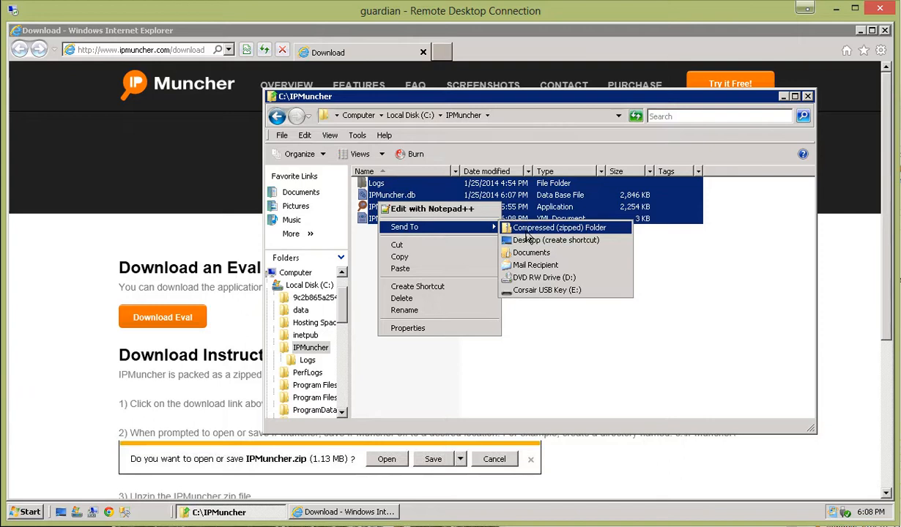
left_click(526, 229)
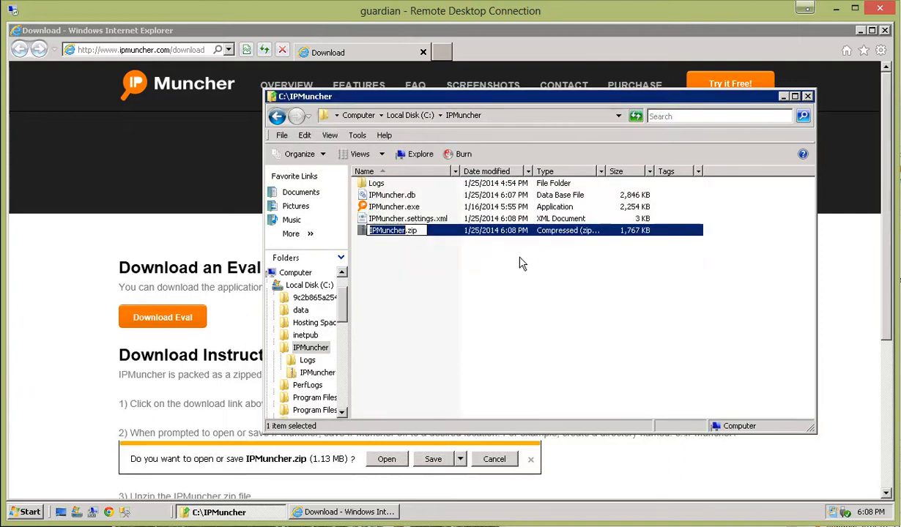
key("Right")
type("_backup")
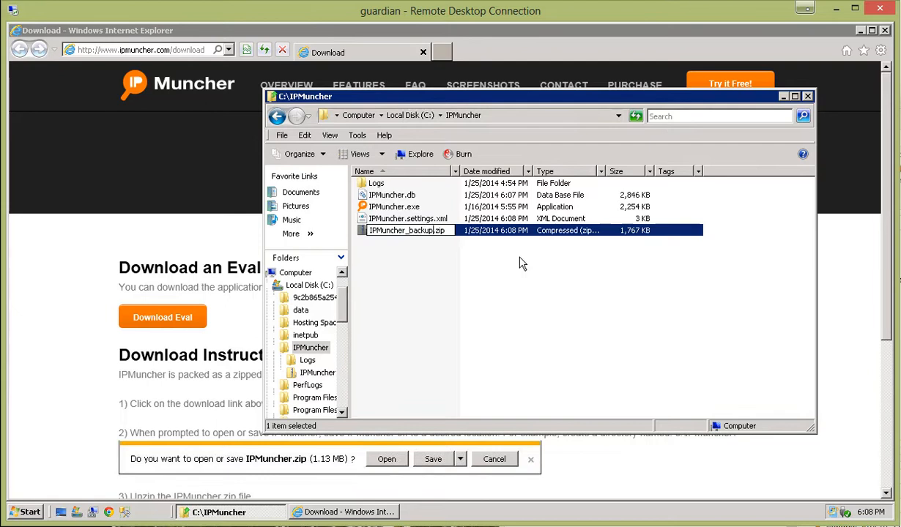
key("Return")
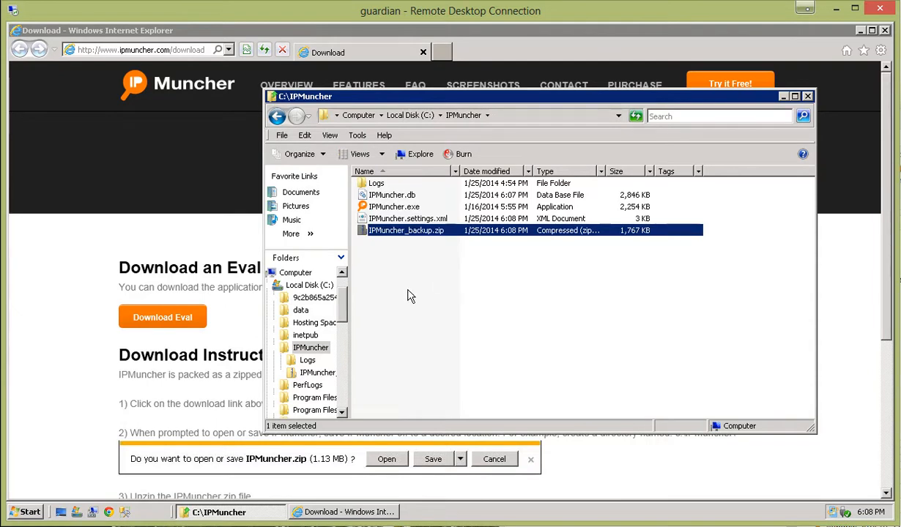
Create a folder named _Archive in C:\IPMuncher and move IPMuncher_backup.zip into it
right_click(411, 296)
mouse_move(533, 431)
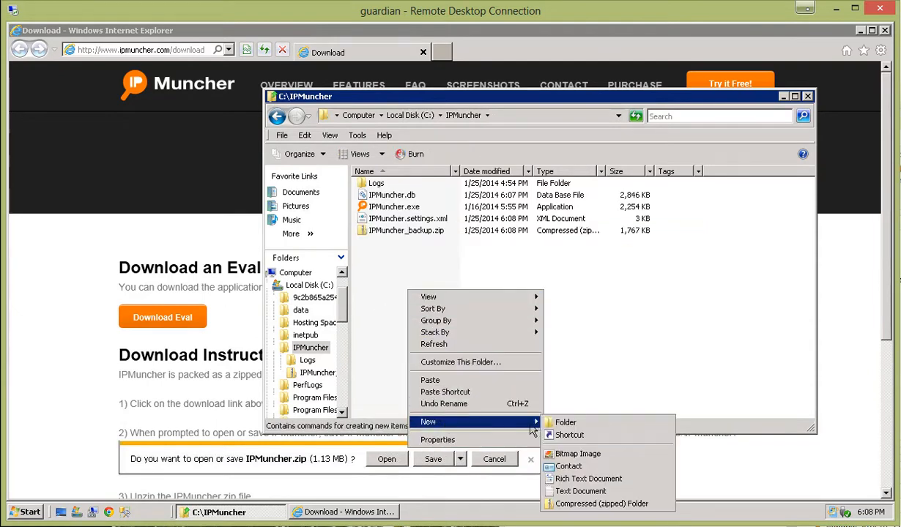
left_click(564, 423)
type("_Archive")
key("Return")
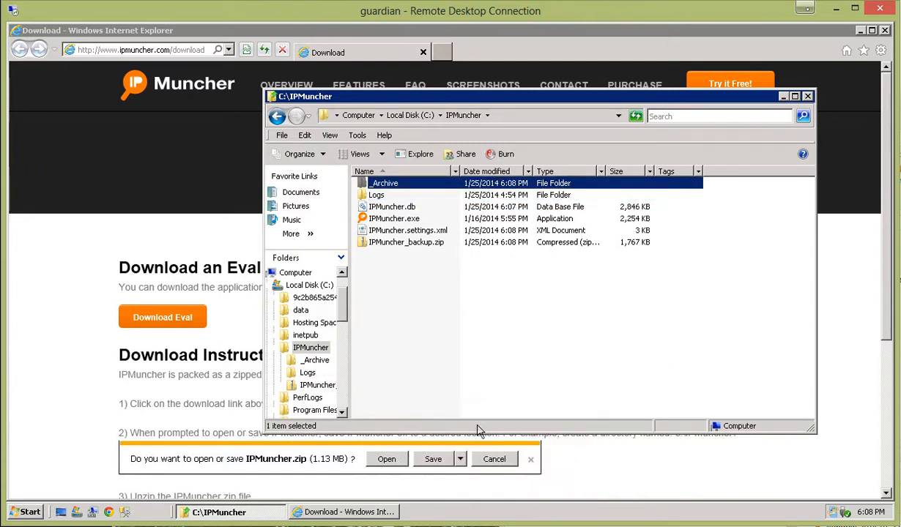
left_click(421, 248)
left_click_drag(421, 248, 375, 183)
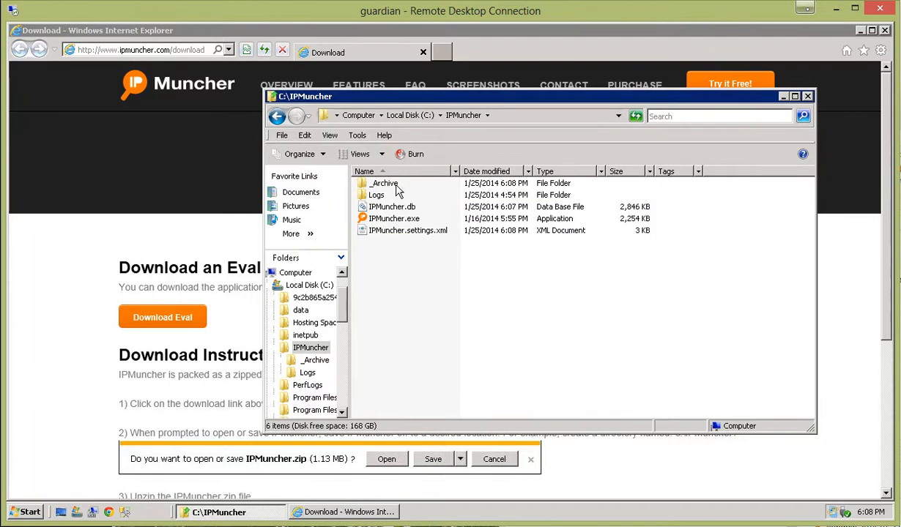
Run IPMuncher.exe to check the service status and close the program again
double_click(399, 218)
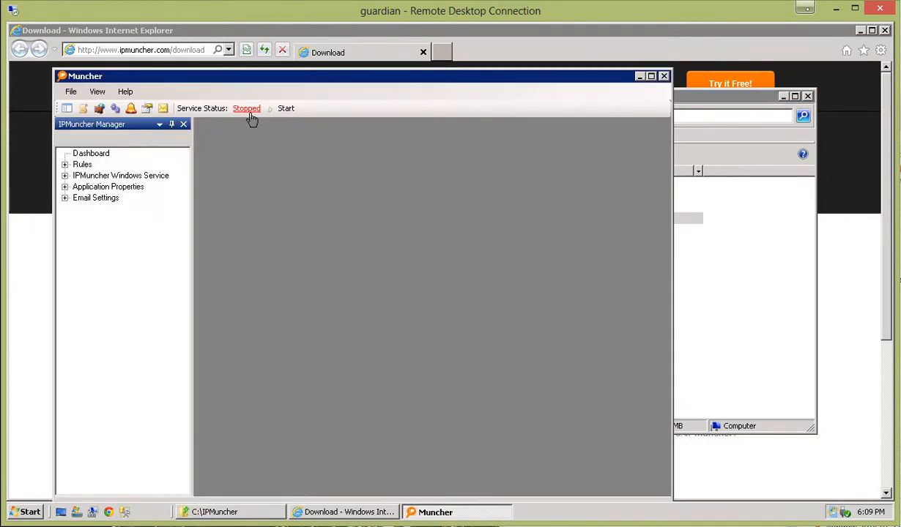
left_click(668, 77)
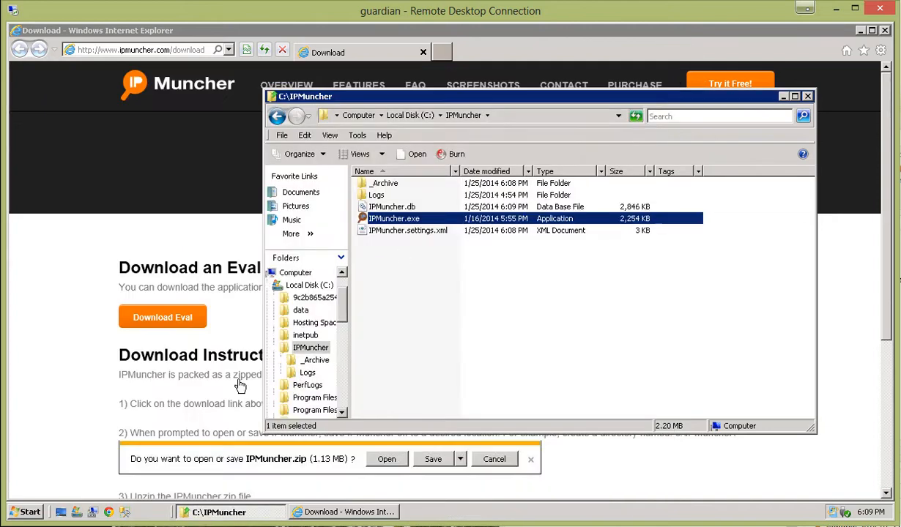
Download the evaluation version from the IPMuncher site, save it as IPMuncher.zip in C:\IPMuncher, and close the browser
left_click(229, 308)
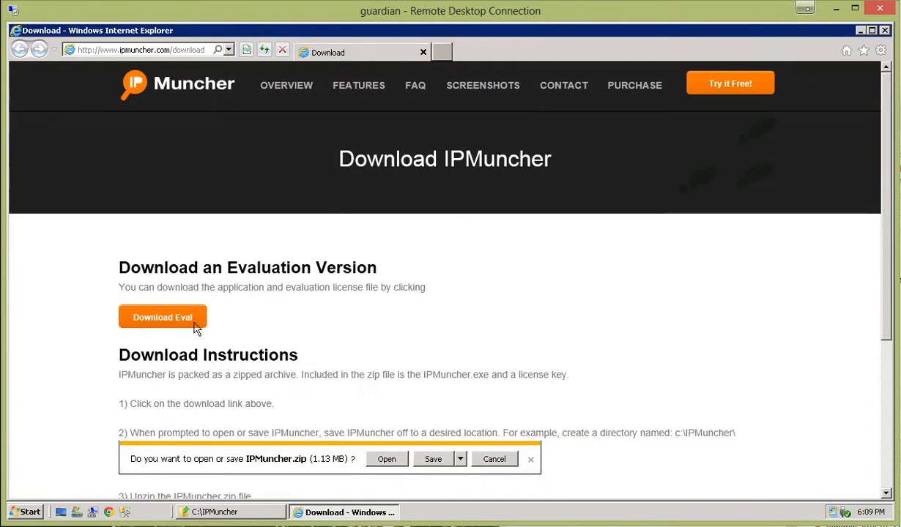
left_click(183, 316)
left_click(152, 315)
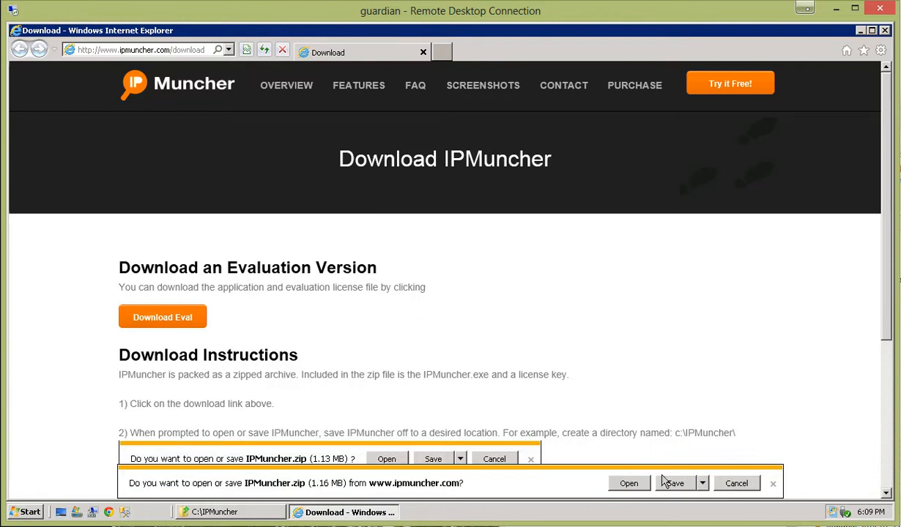
left_click(702, 483)
left_click(730, 474)
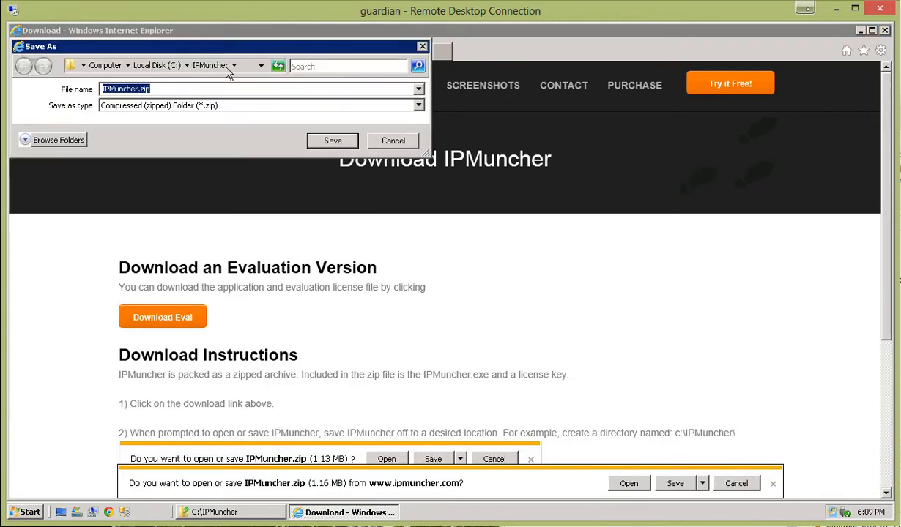
left_click(321, 139)
left_click(718, 364)
key("ctrl+w")
Delete the old IPMuncher.exe from the C:\IPMuncher folder
left_click(550, 330)
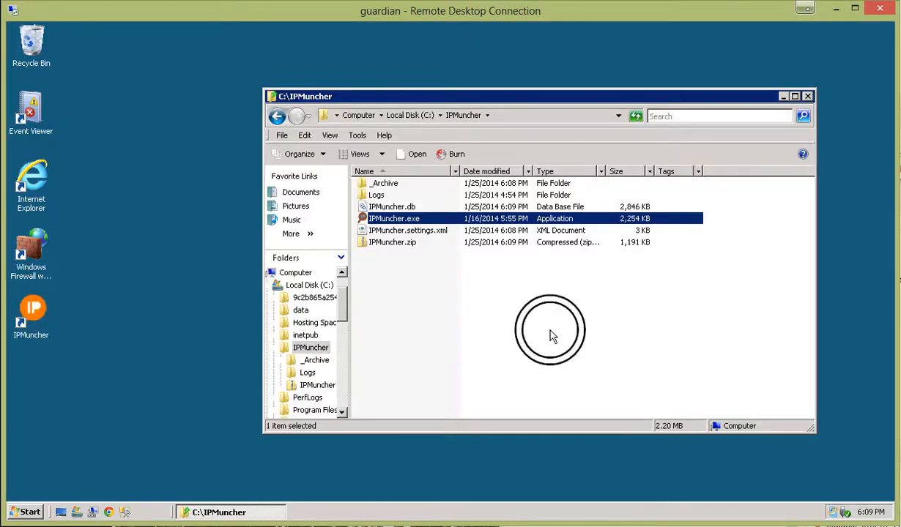
left_click(399, 243)
left_click(411, 220)
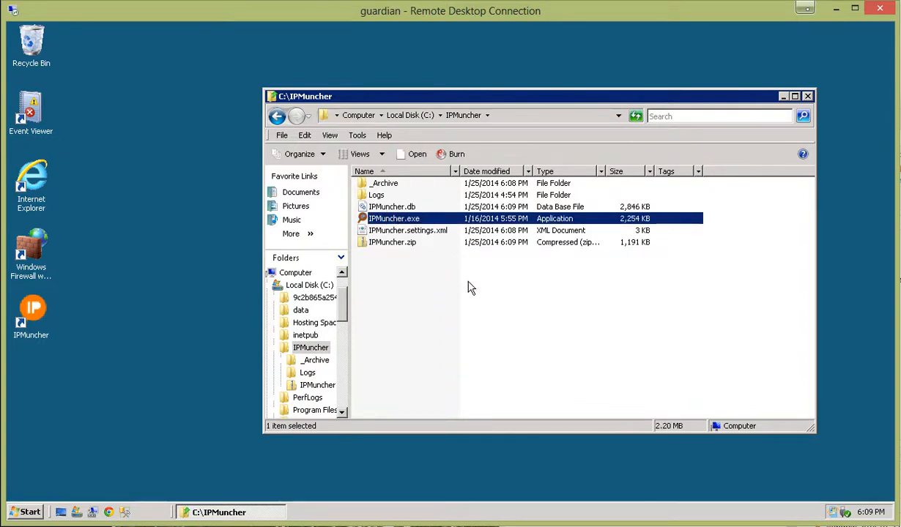
key("Delete")
key("Return")
Copy the new IPMuncher.exe out of IPMuncher.zip into the C:\IPMuncher folder
double_click(390, 230)
right_click(392, 184)
left_click(425, 219)
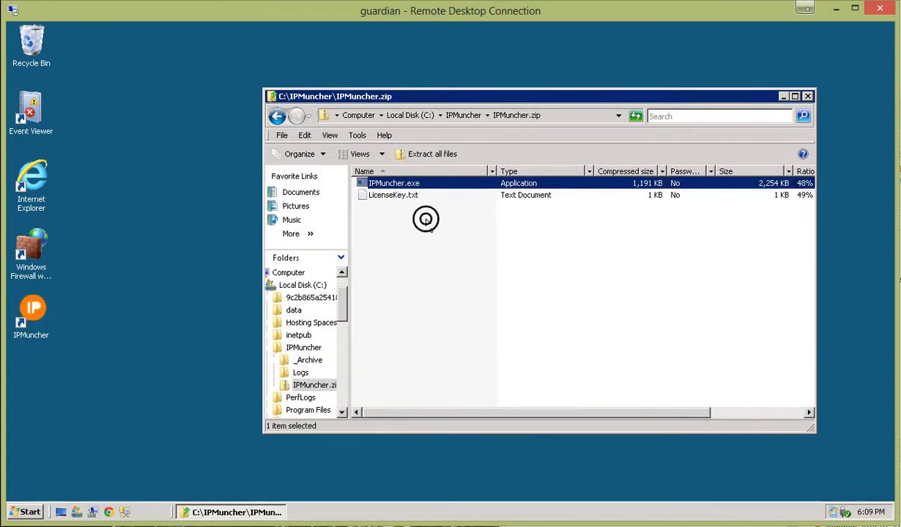
left_click(314, 346)
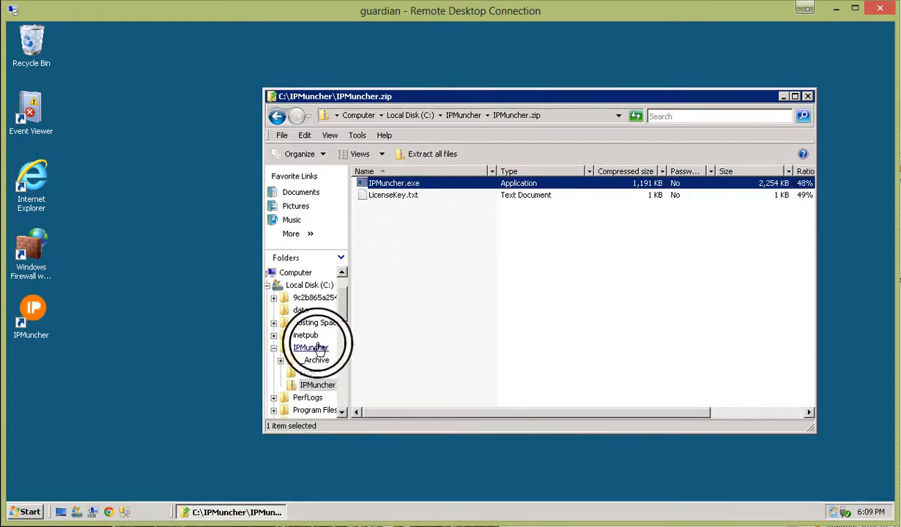
right_click(438, 310)
left_click(462, 397)
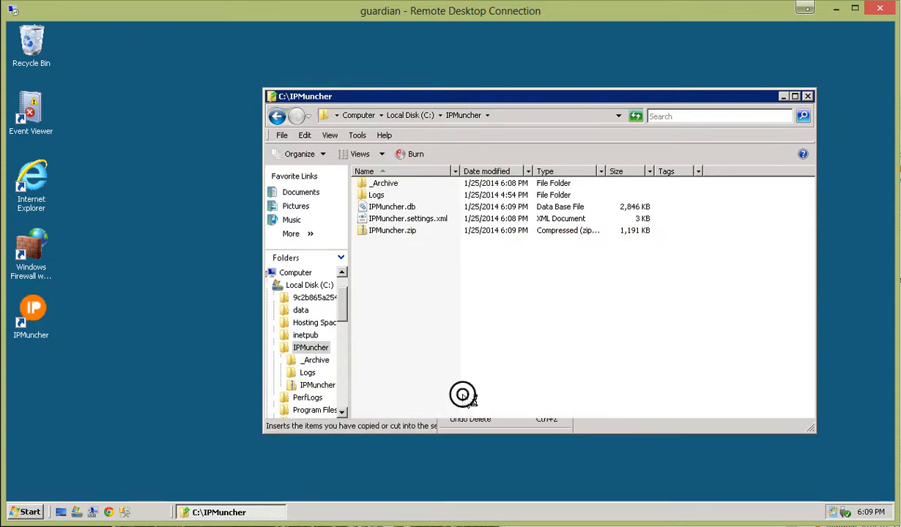
left_click(465, 375)
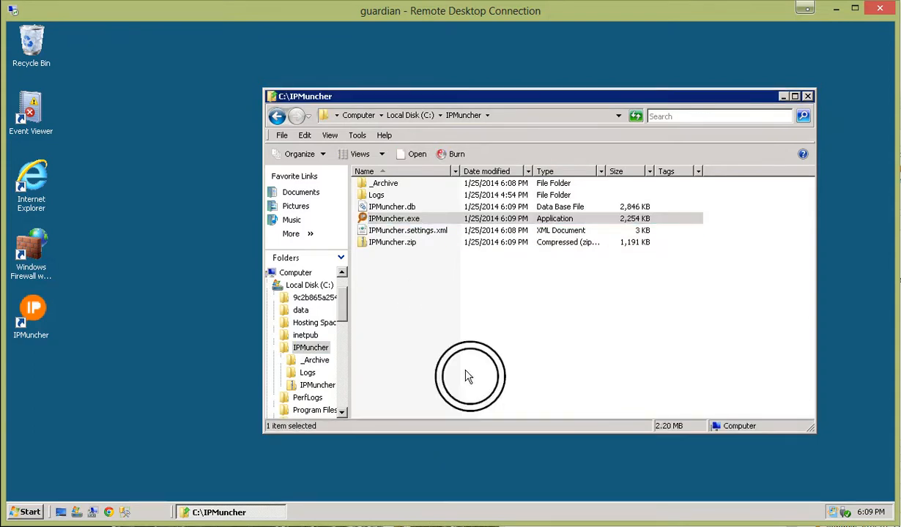
Delete the downloaded IPMuncher.zip from the C:\IPMuncher folder
left_click(412, 246)
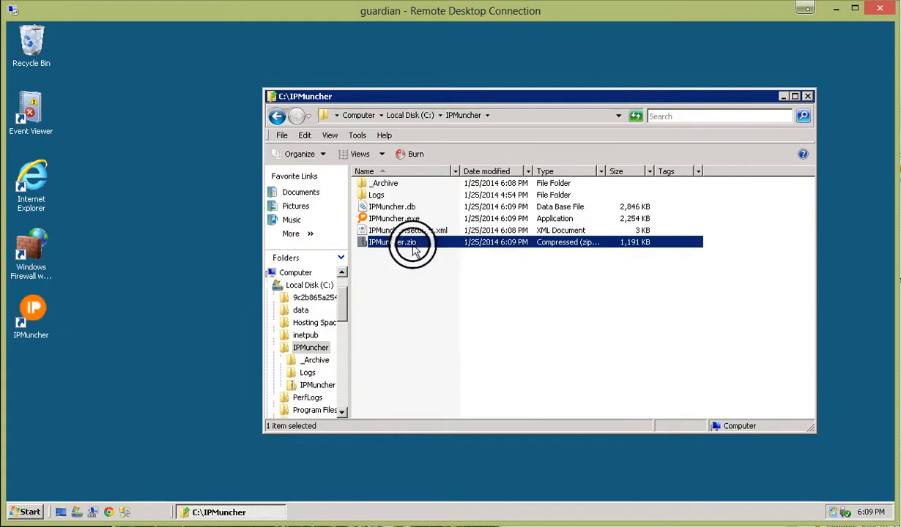
key("Delete")
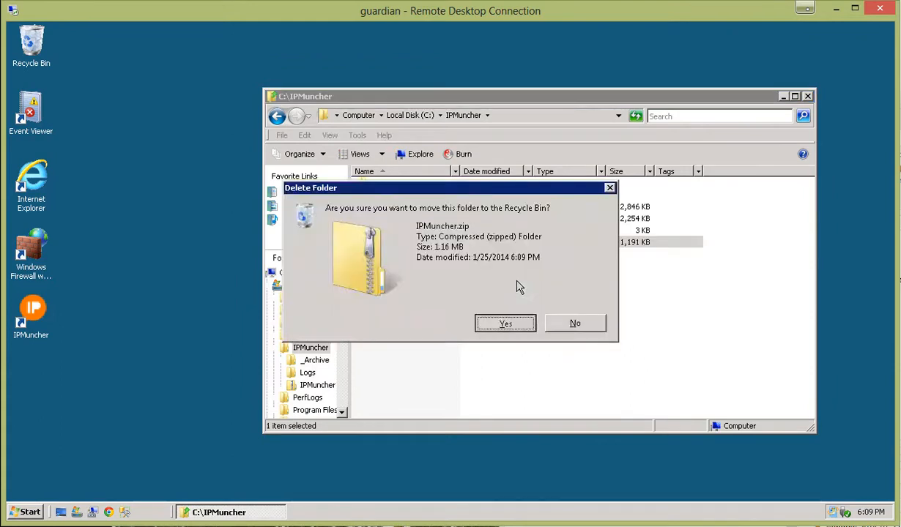
key("Return")
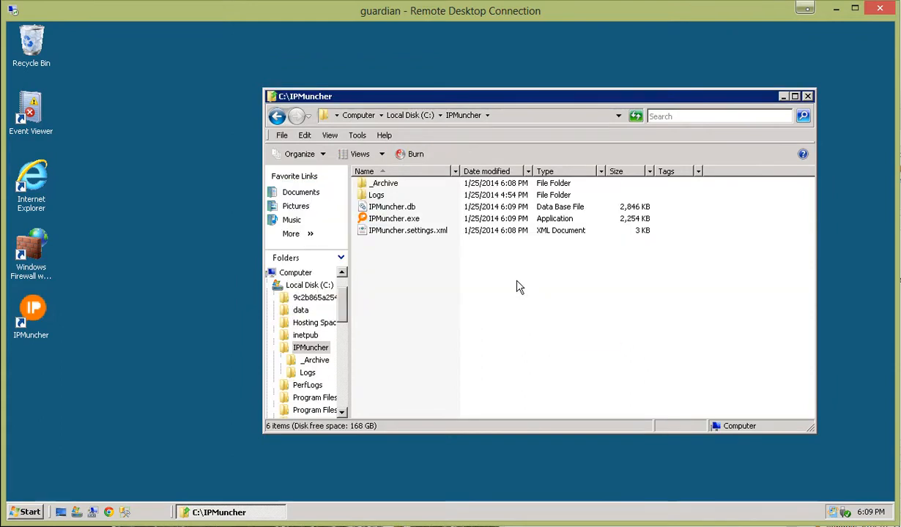
Launch the new IPMuncher.exe from the C:\IPMuncher folder and allow it to run despite the unknown publisher
left_click(398, 233)
left_click(409, 272)
double_click(403, 222)
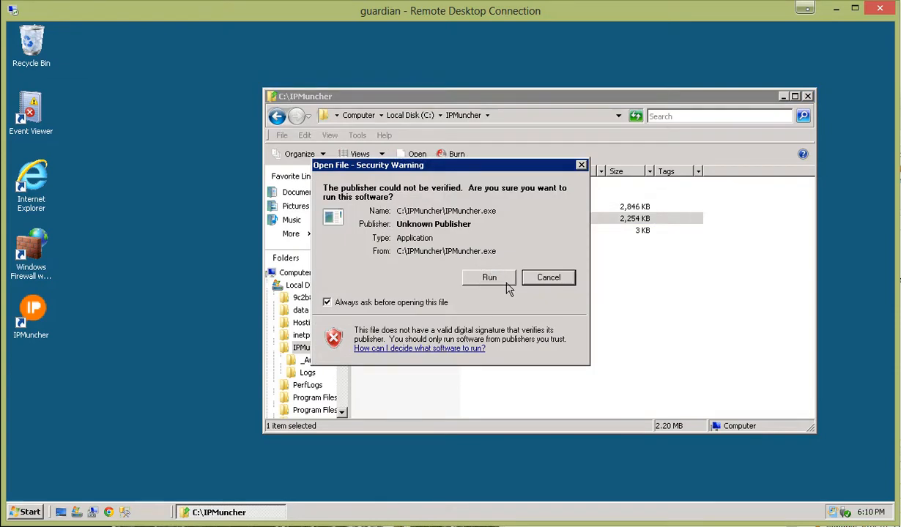
left_click(505, 283)
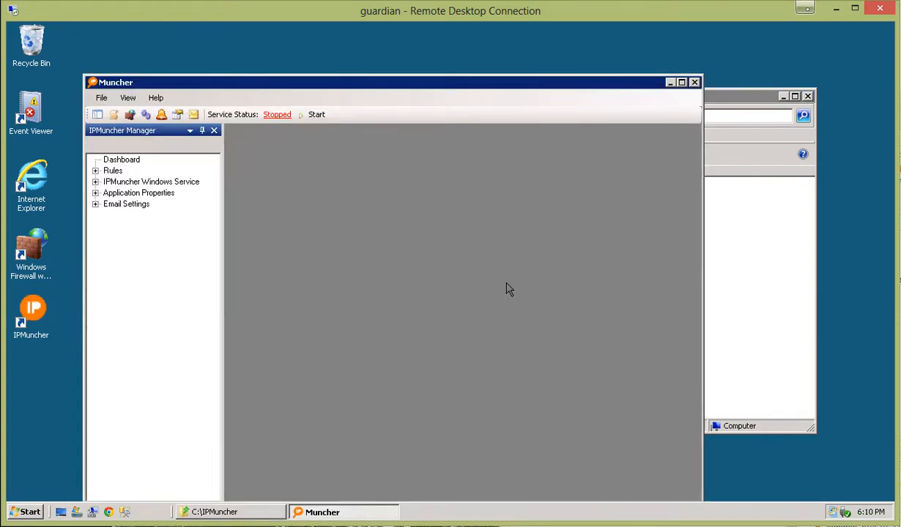
Reposition the IPMuncher window on the desktop and start the IPMuncher service
left_click(350, 90)
left_click_drag(351, 90, 382, 82)
left_click(347, 108)
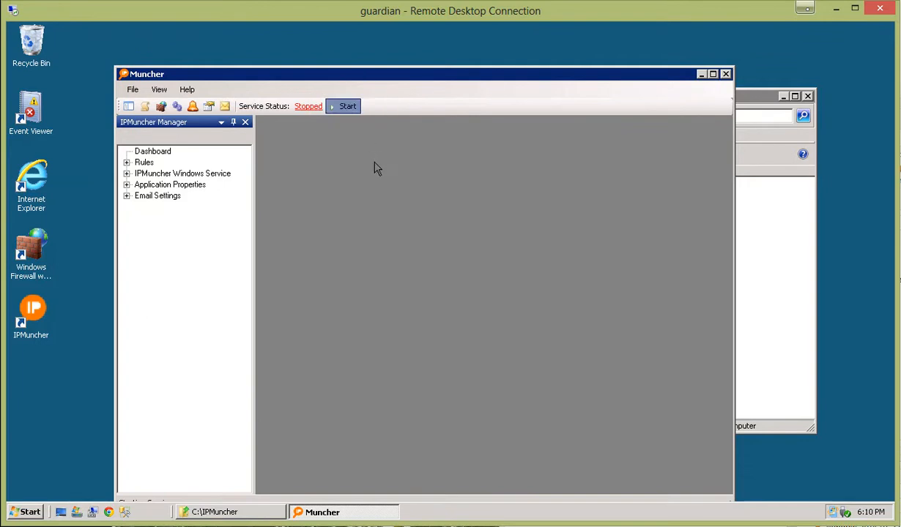
Check the version of the upgraded program in the About IPMuncher information, and close it
left_click(186, 90)
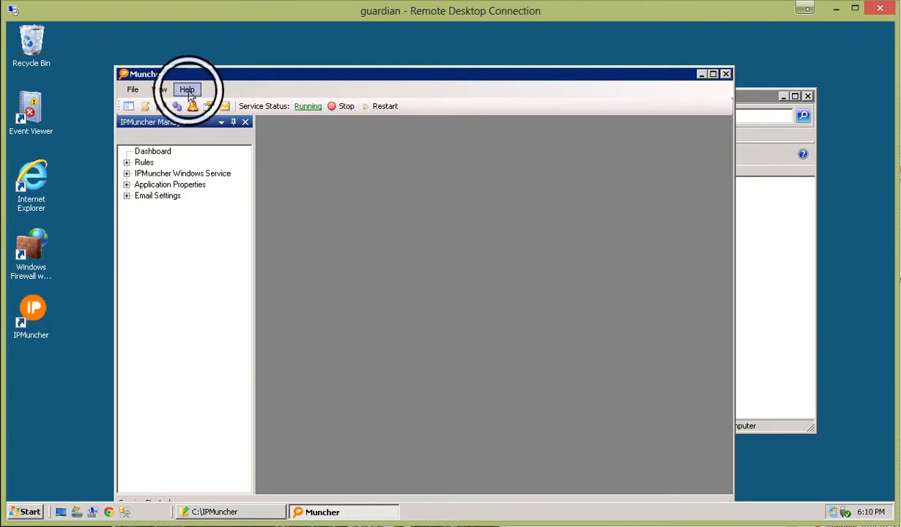
left_click(244, 186)
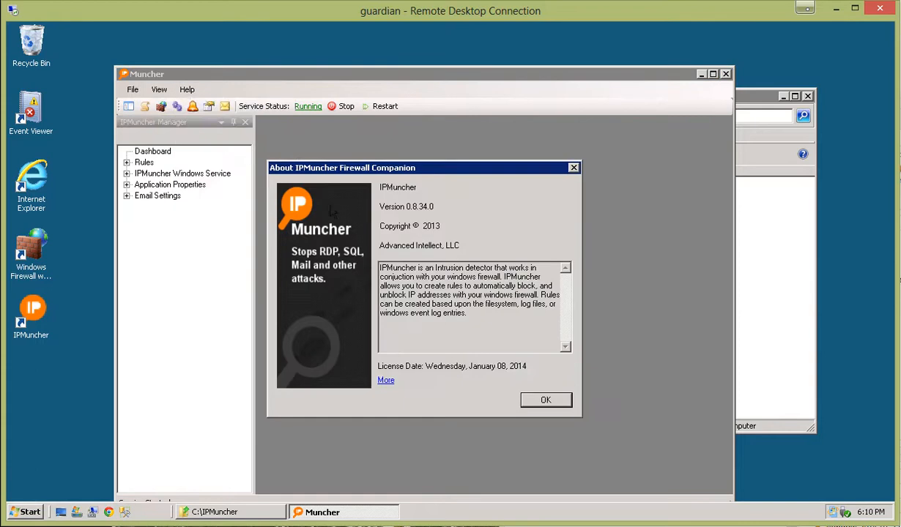
left_click(574, 168)
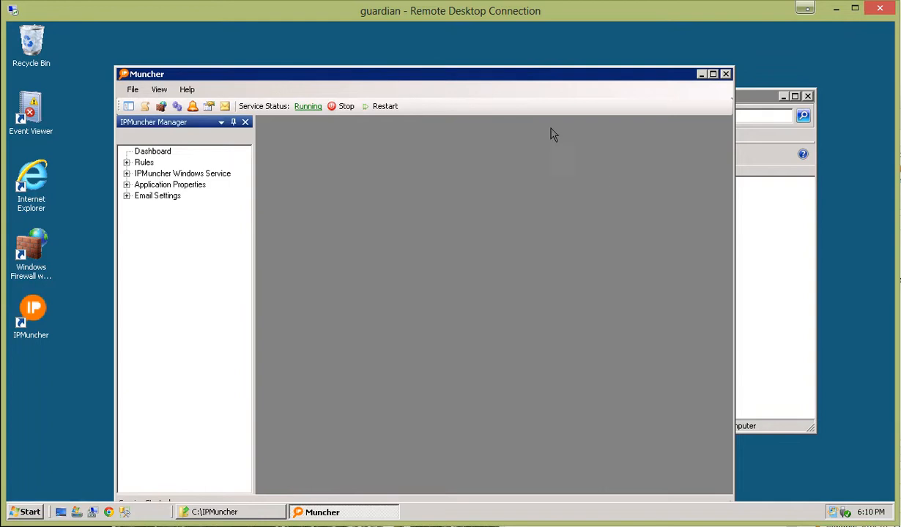
Move the IPMuncher window slightly higher and open the form for submitting feedback to Advanced Intellect
left_click_drag(534, 81, 543, 72)
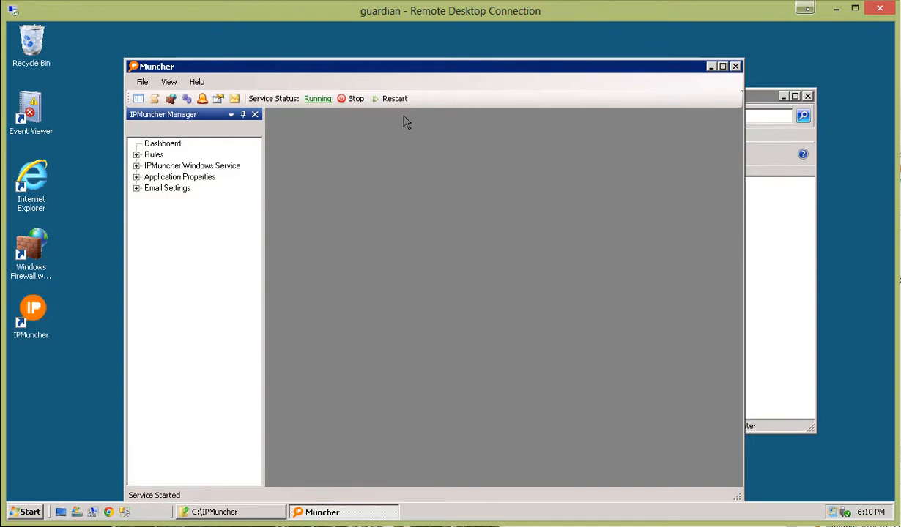
left_click(195, 84)
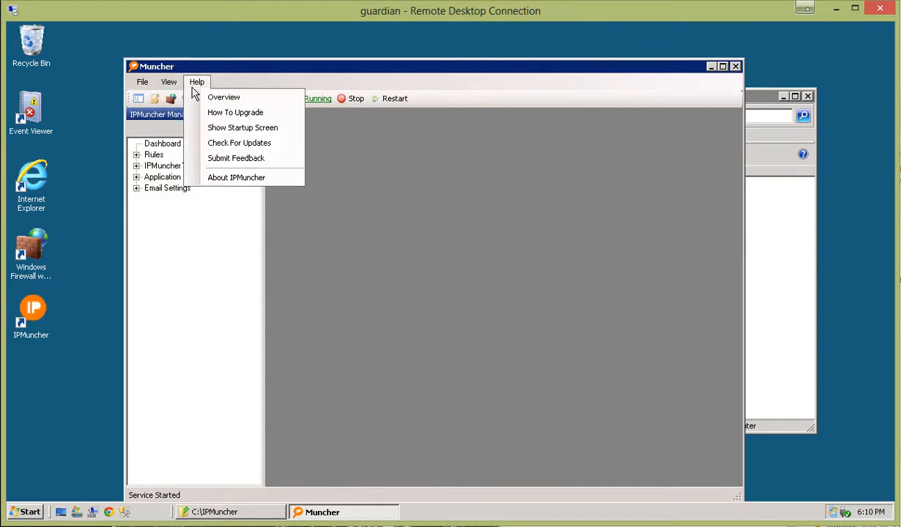
left_click(235, 159)
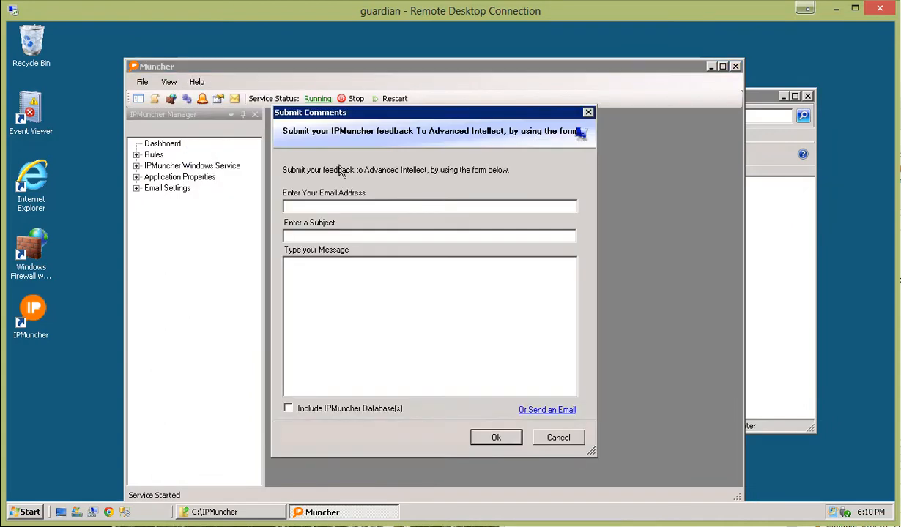